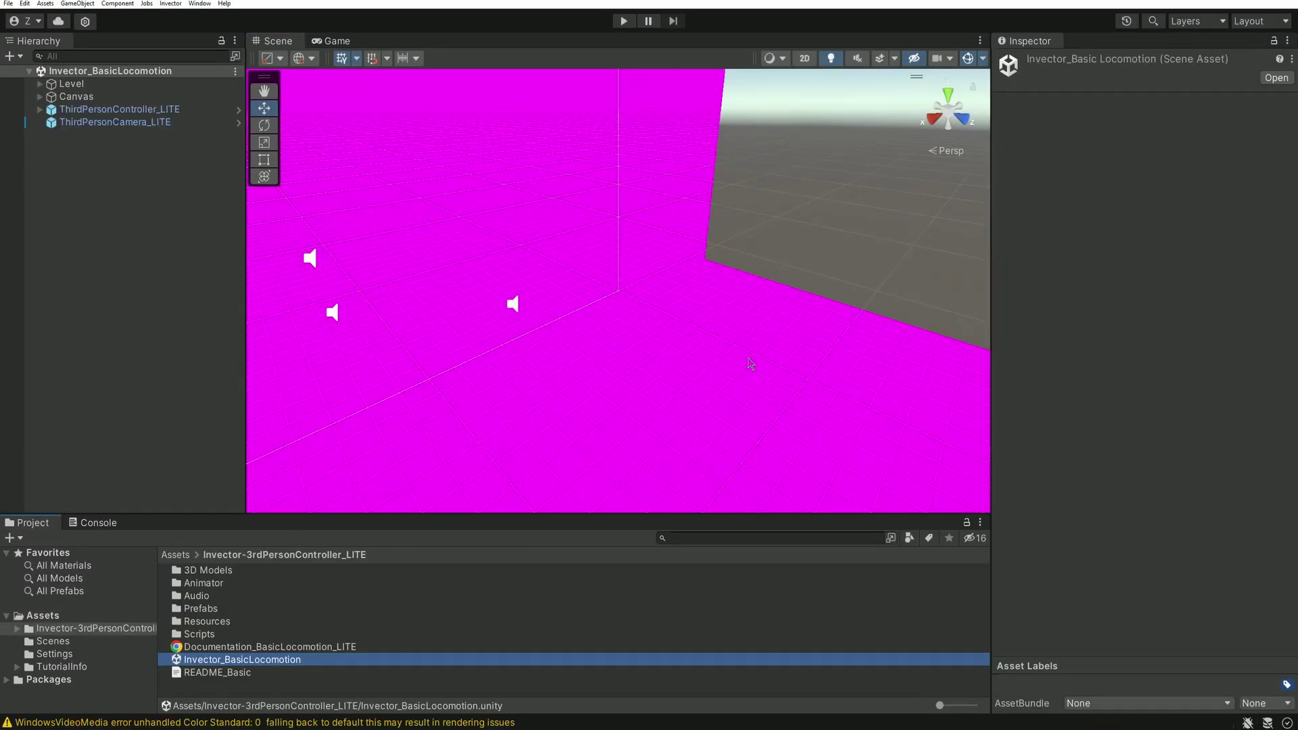
right_drag(742, 365, 422, 203)
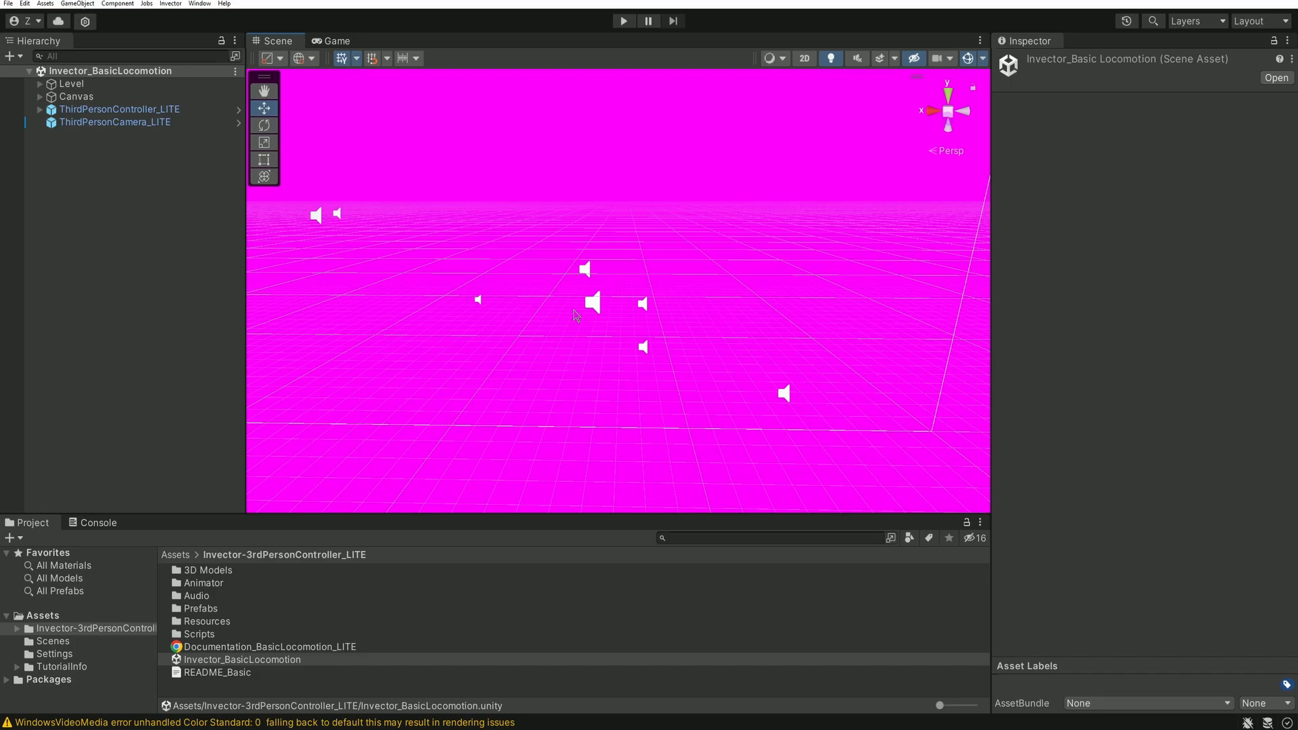
key(ctrl+p)
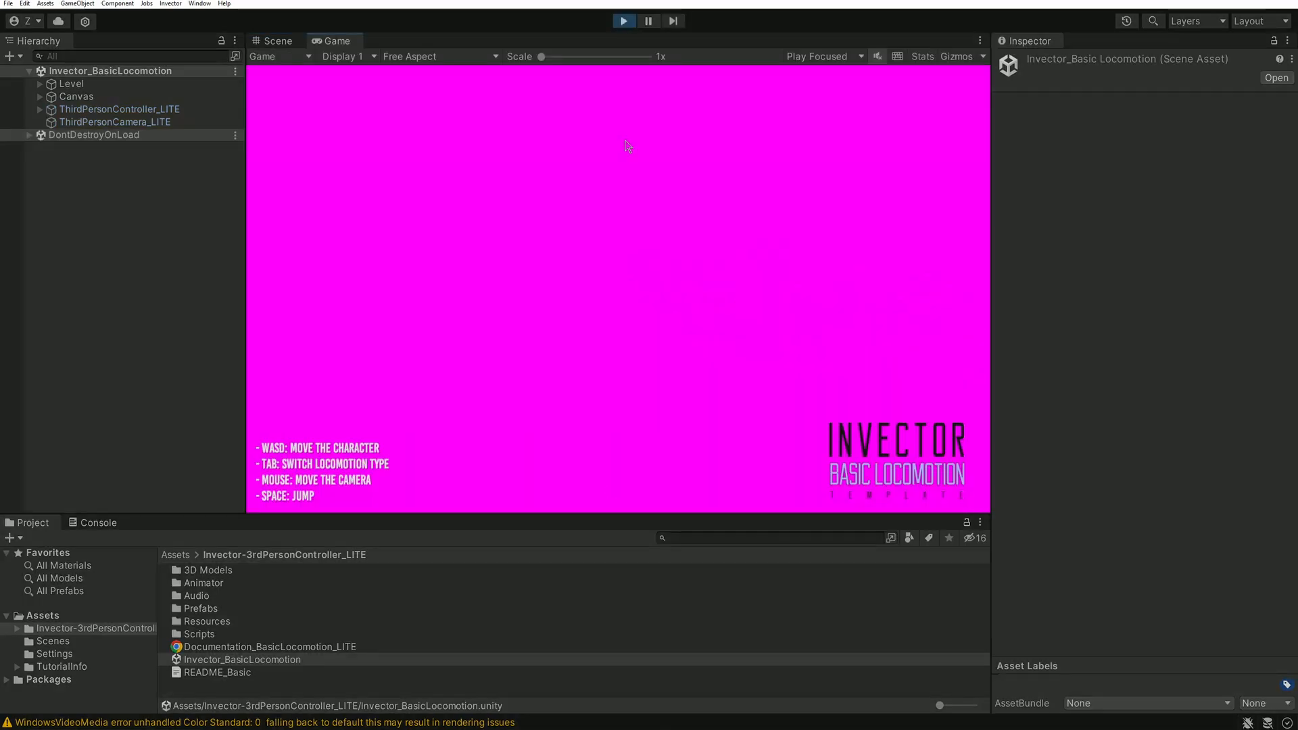
key(w)
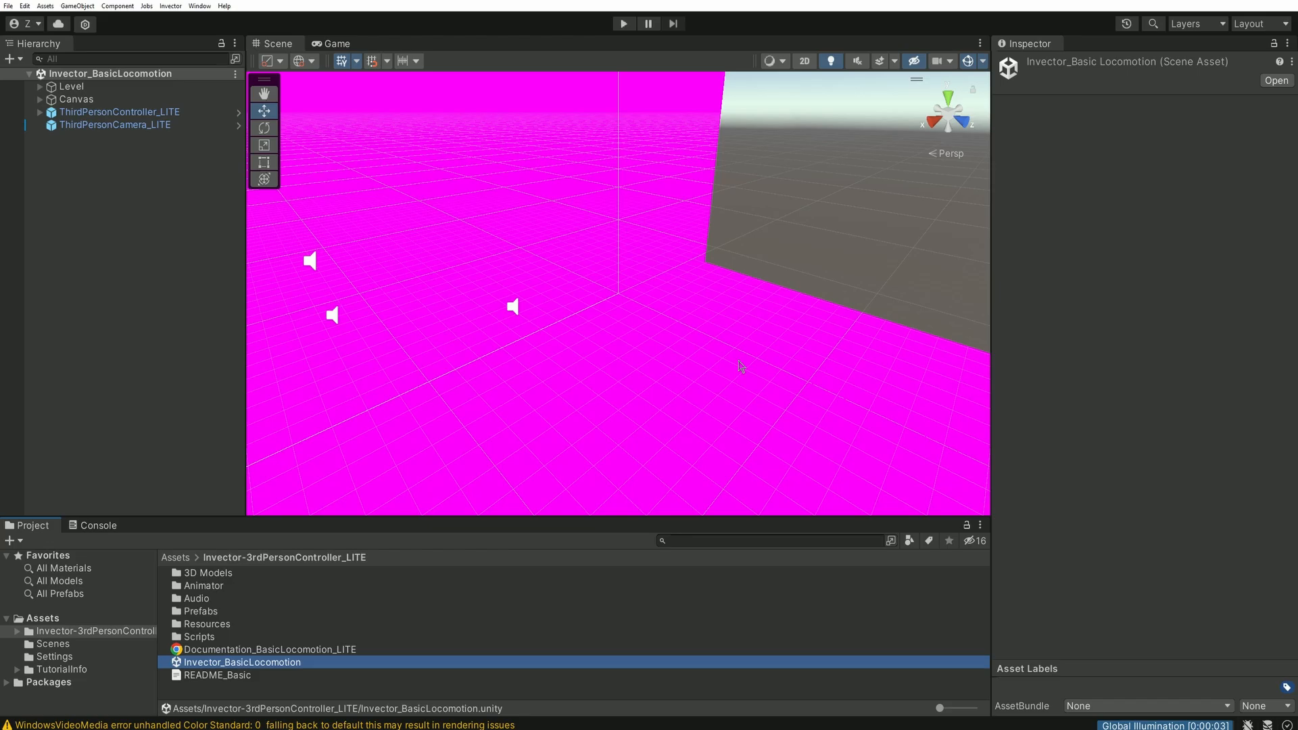
Play the demo in the Game view at 1x scale to confirm it still renders magenta, then stop
right_drag(750, 368, 460, 343)
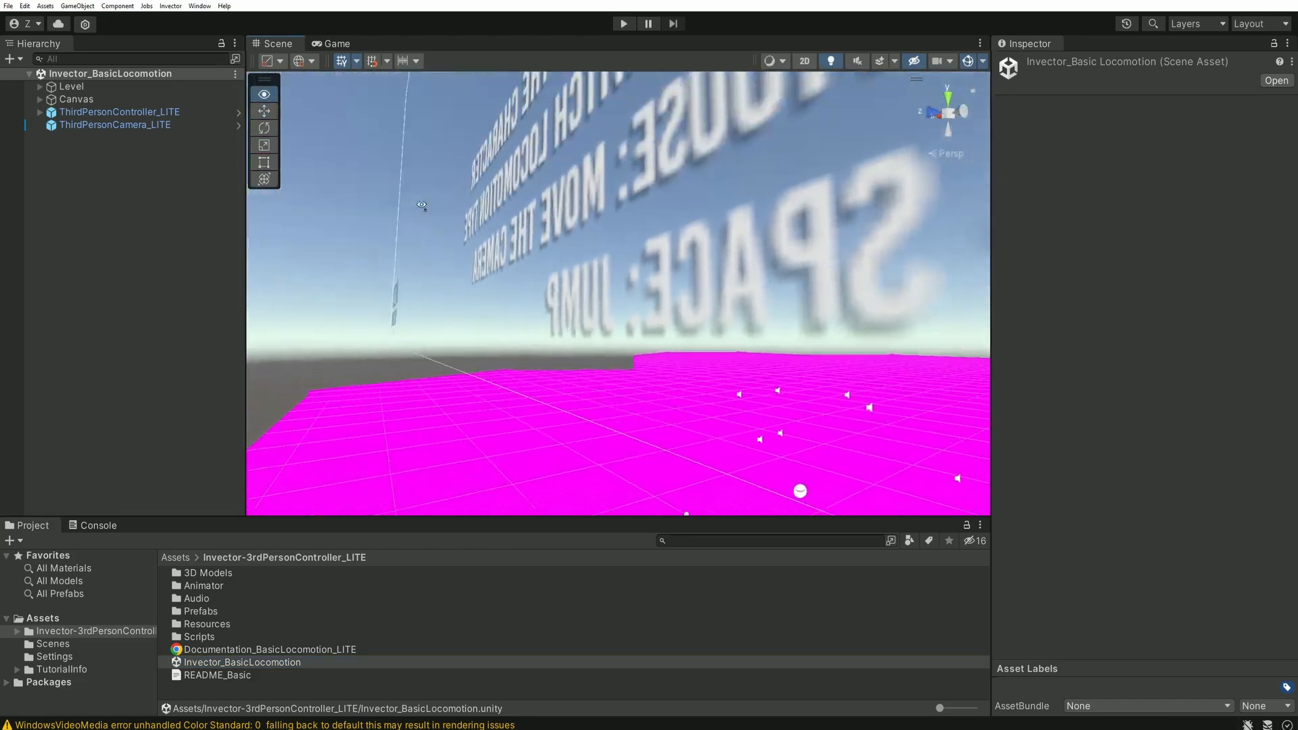
scroll(459, 344, down, 8)
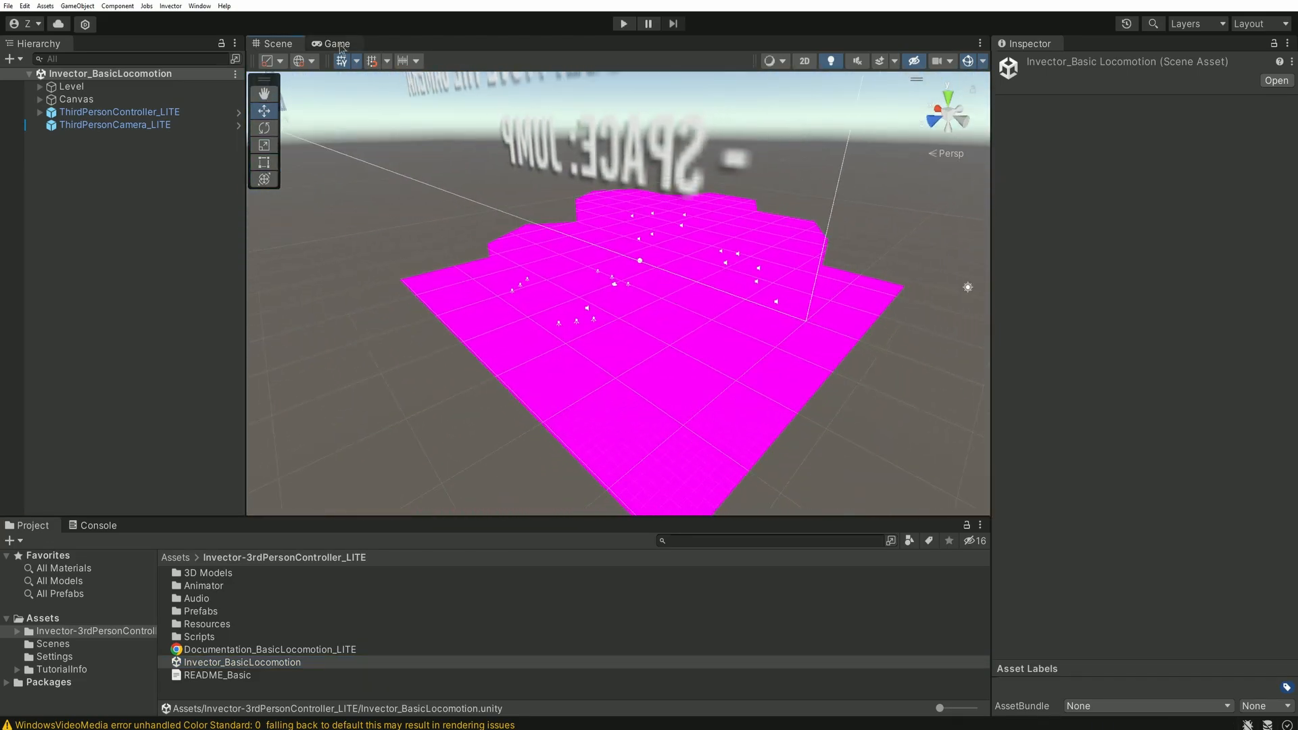
click(337, 44)
click(624, 24)
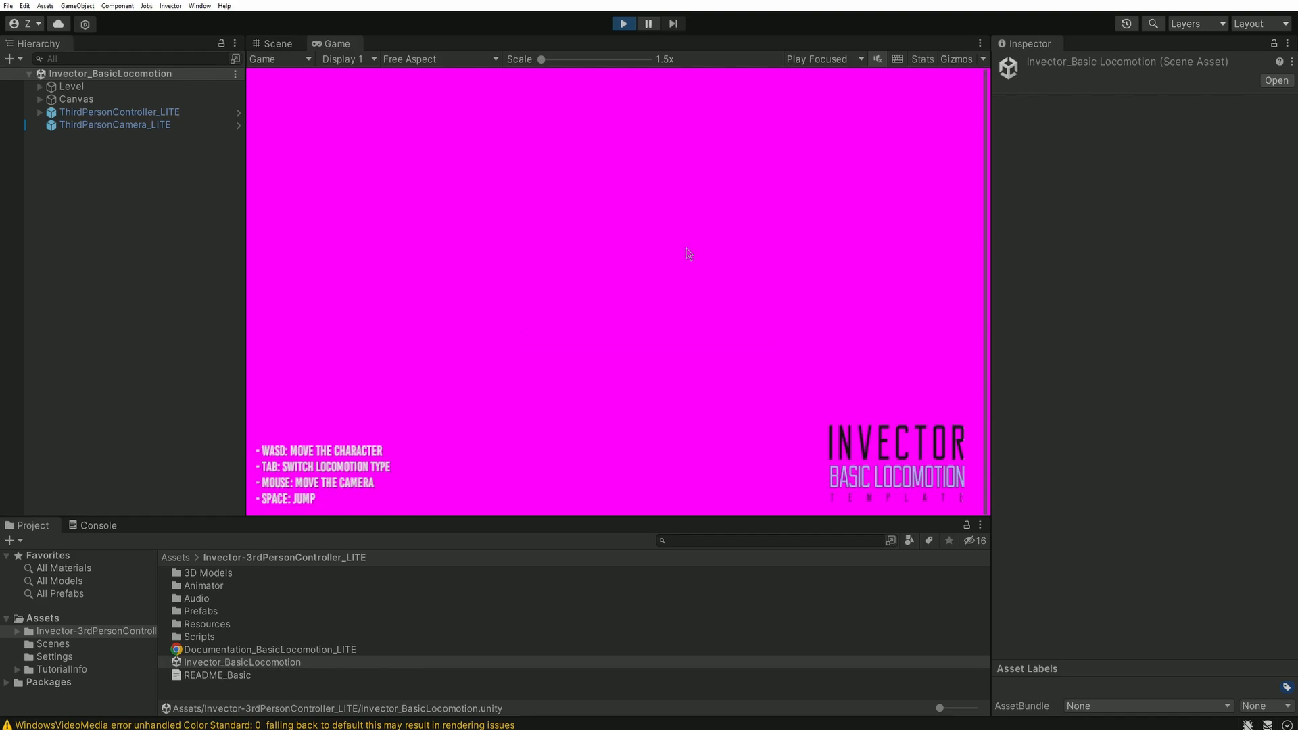
click(447, 59)
click(437, 90)
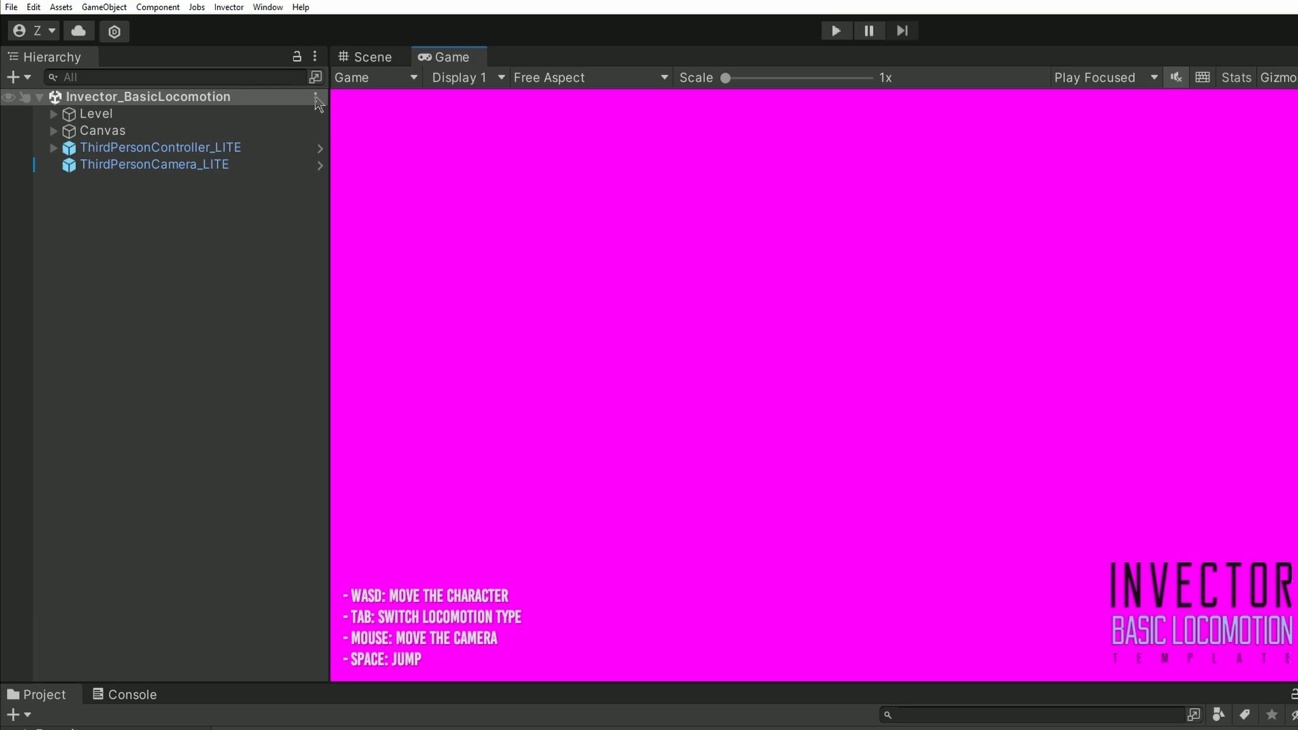
Launch the Render Pipeline Converter from Window > Rendering and choose Built-in to URP
click(200, 5)
mouse_move(301, 262)
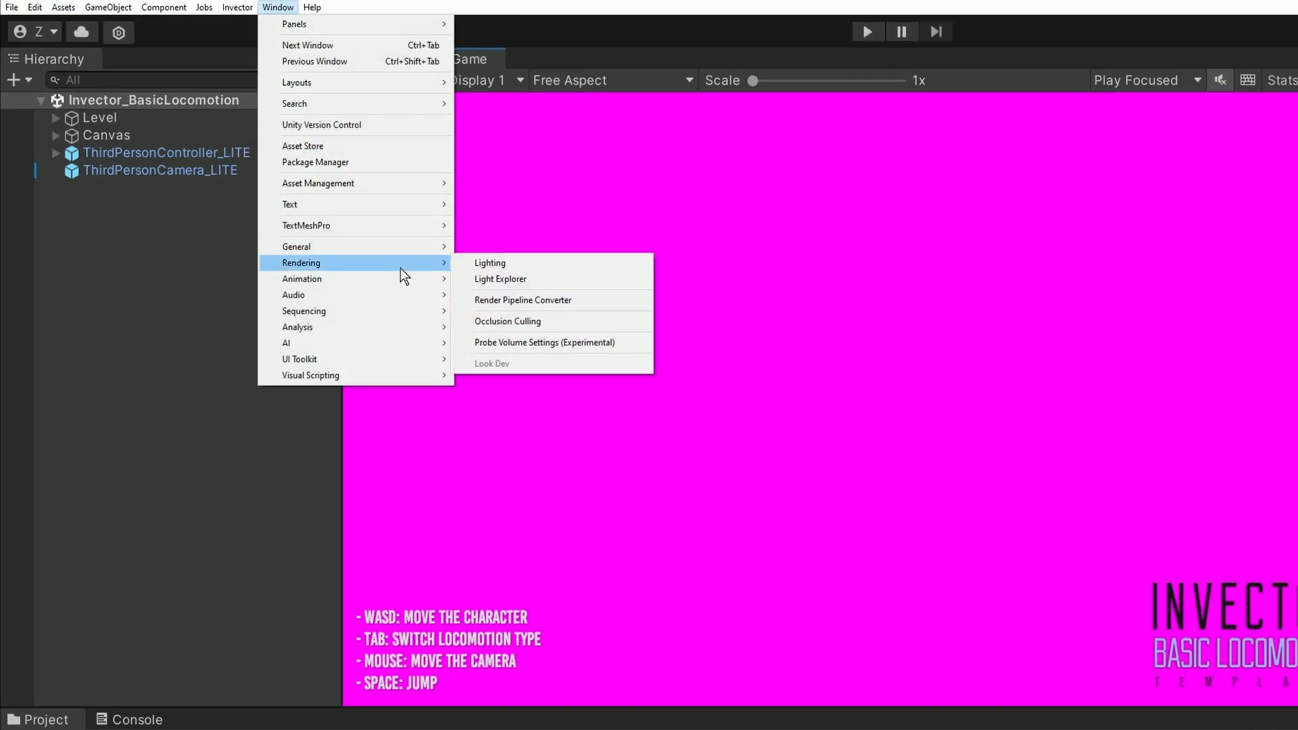
click(601, 302)
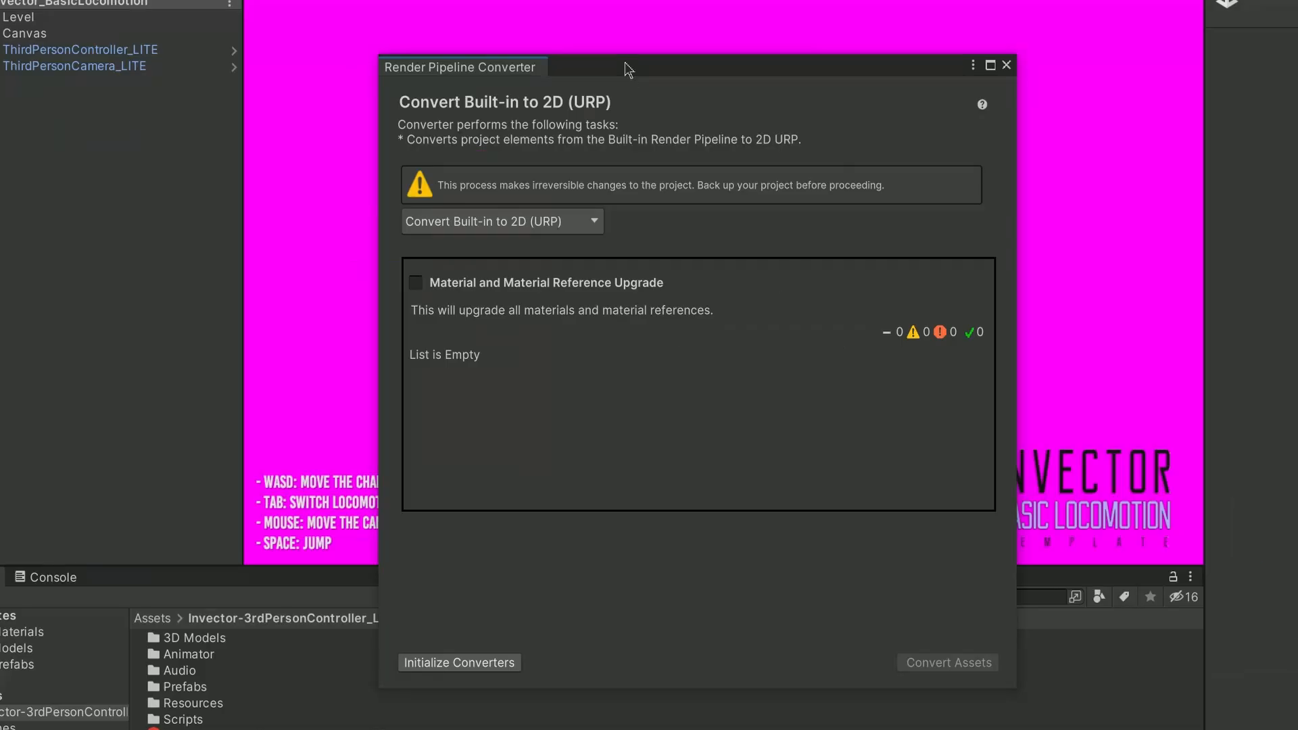
click(538, 221)
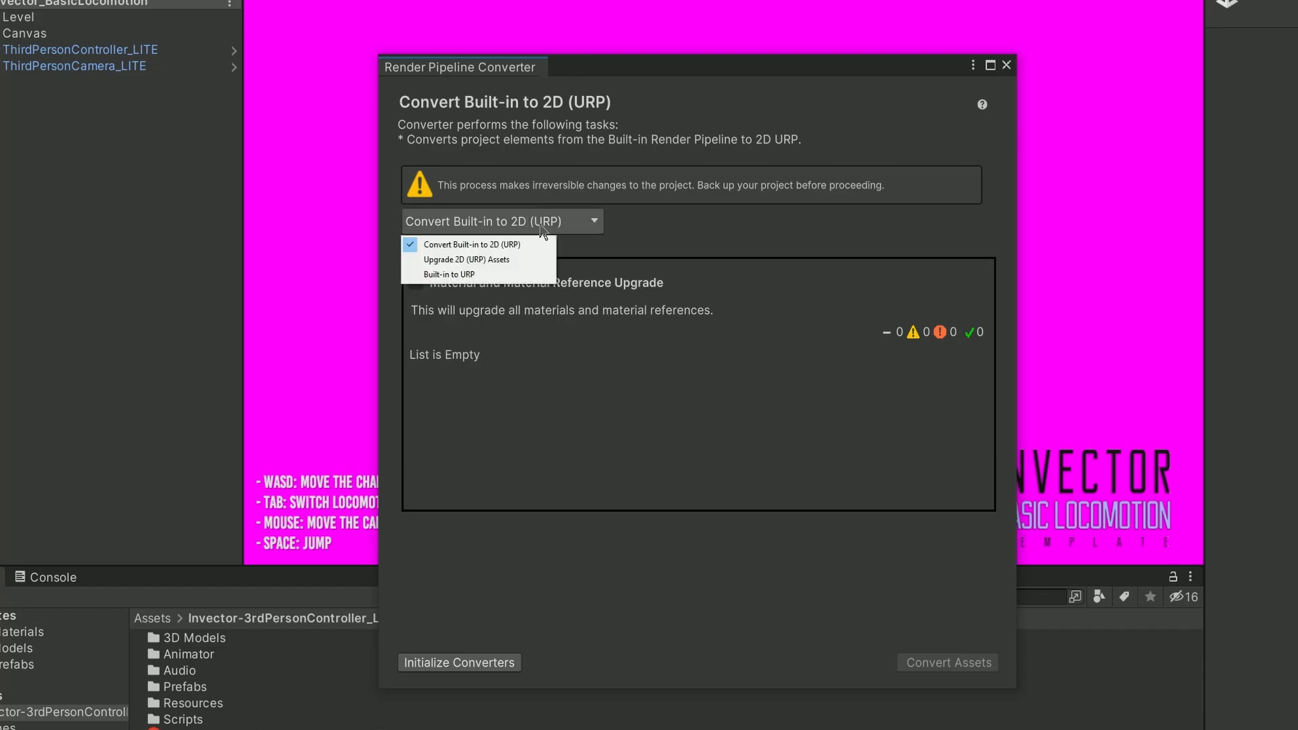
click(446, 276)
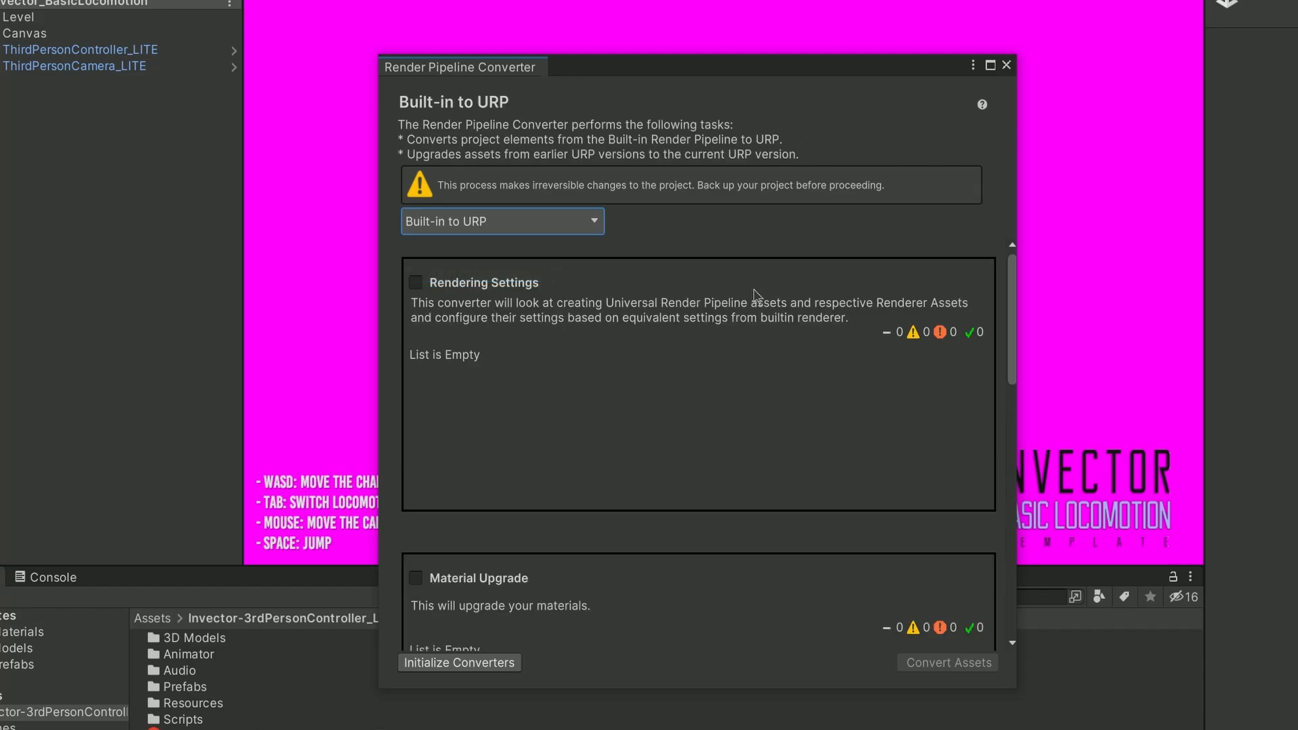
click(715, 224)
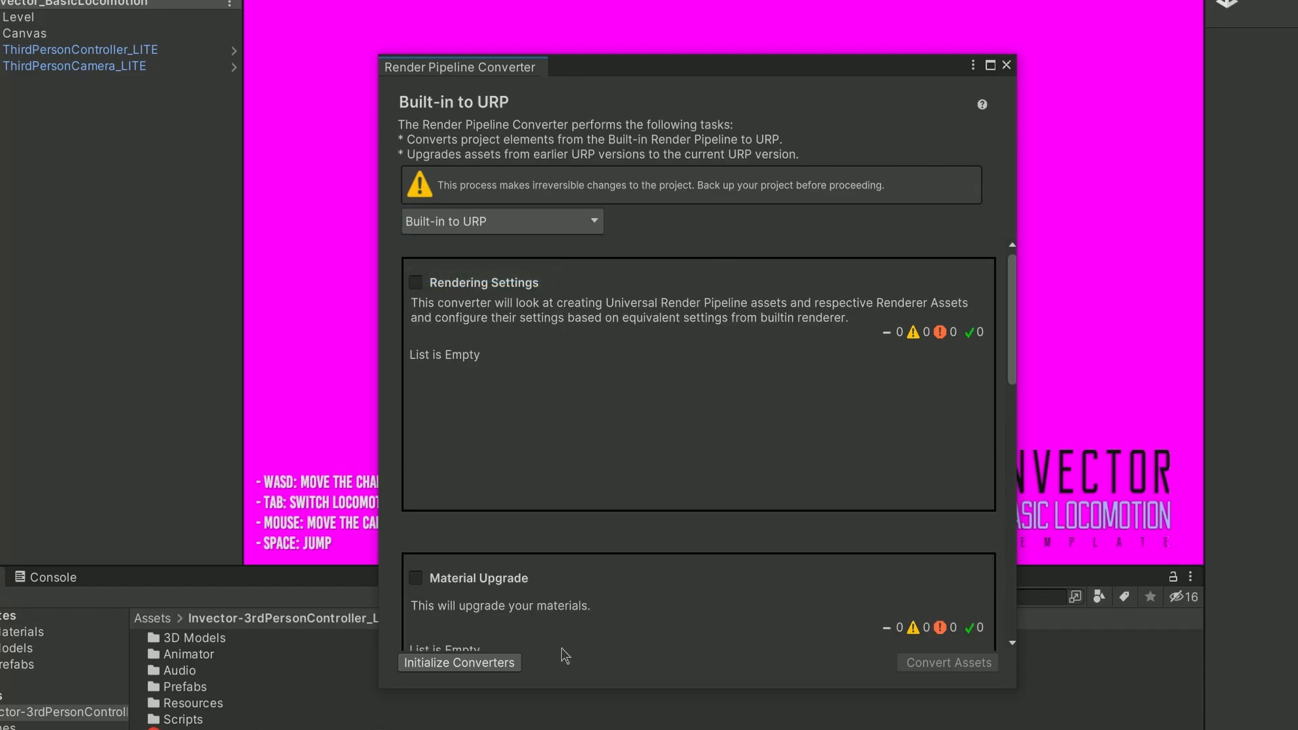
Initialize the converters and convert the 68 listed materials to URP (62 succeed, 6 fail)
click(496, 663)
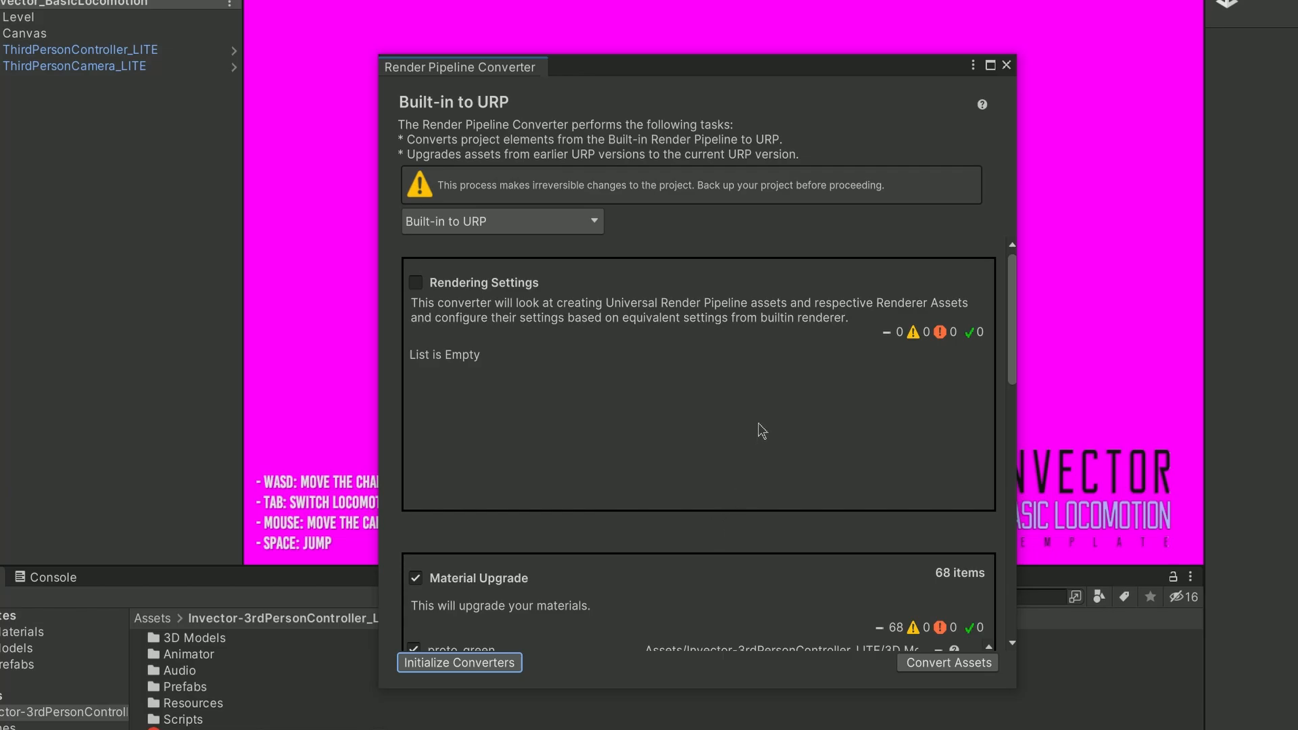
scroll(761, 436, down, 3)
scroll(761, 436, down, 3)
scroll(791, 456, down, 4)
scroll(799, 507, down, 4)
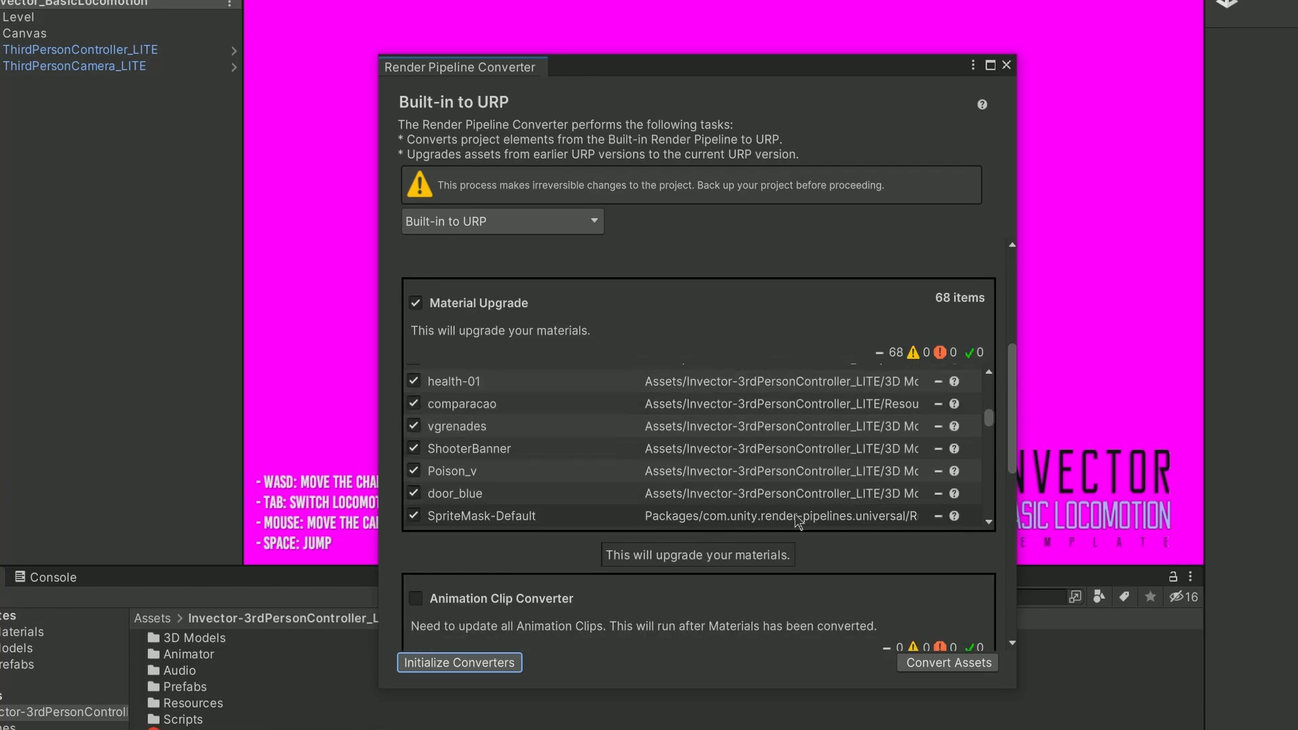
scroll(800, 522, down, 3)
scroll(799, 523, down, 3)
scroll(800, 522, down, 2)
scroll(863, 508, up, 8)
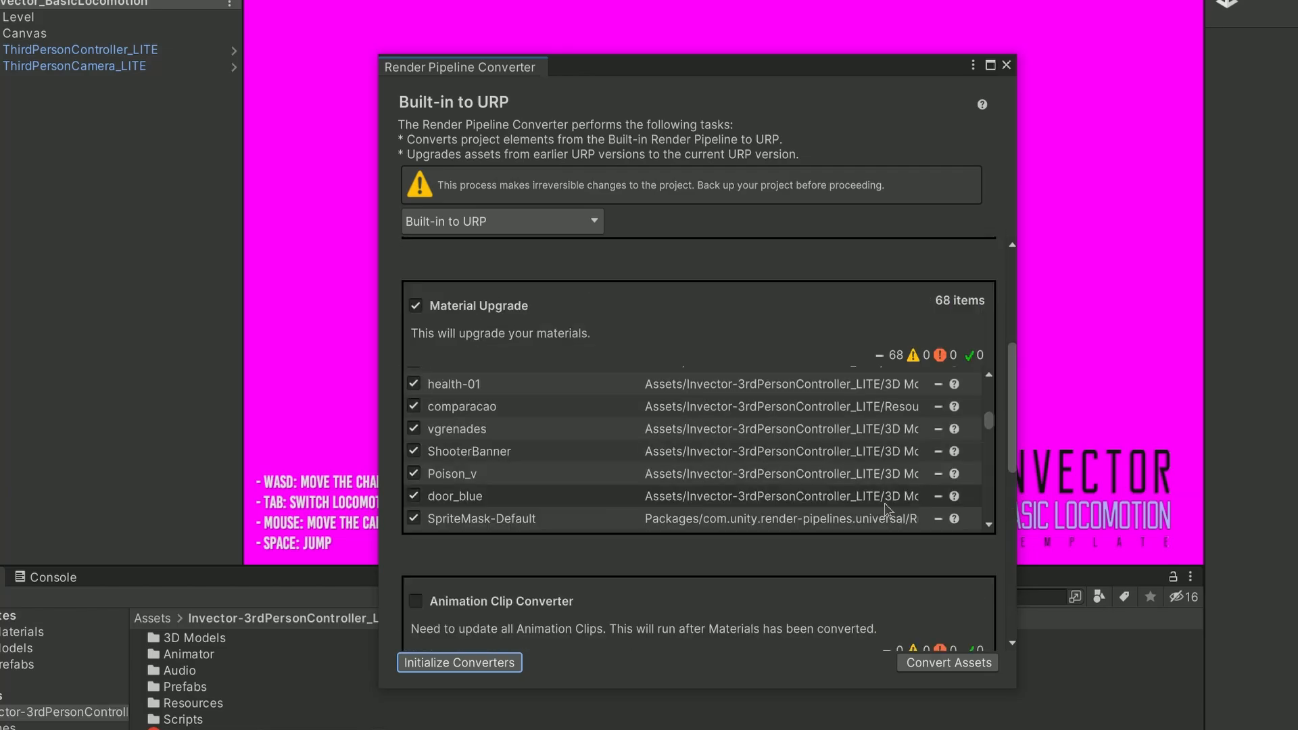
drag(990, 421, 990, 497)
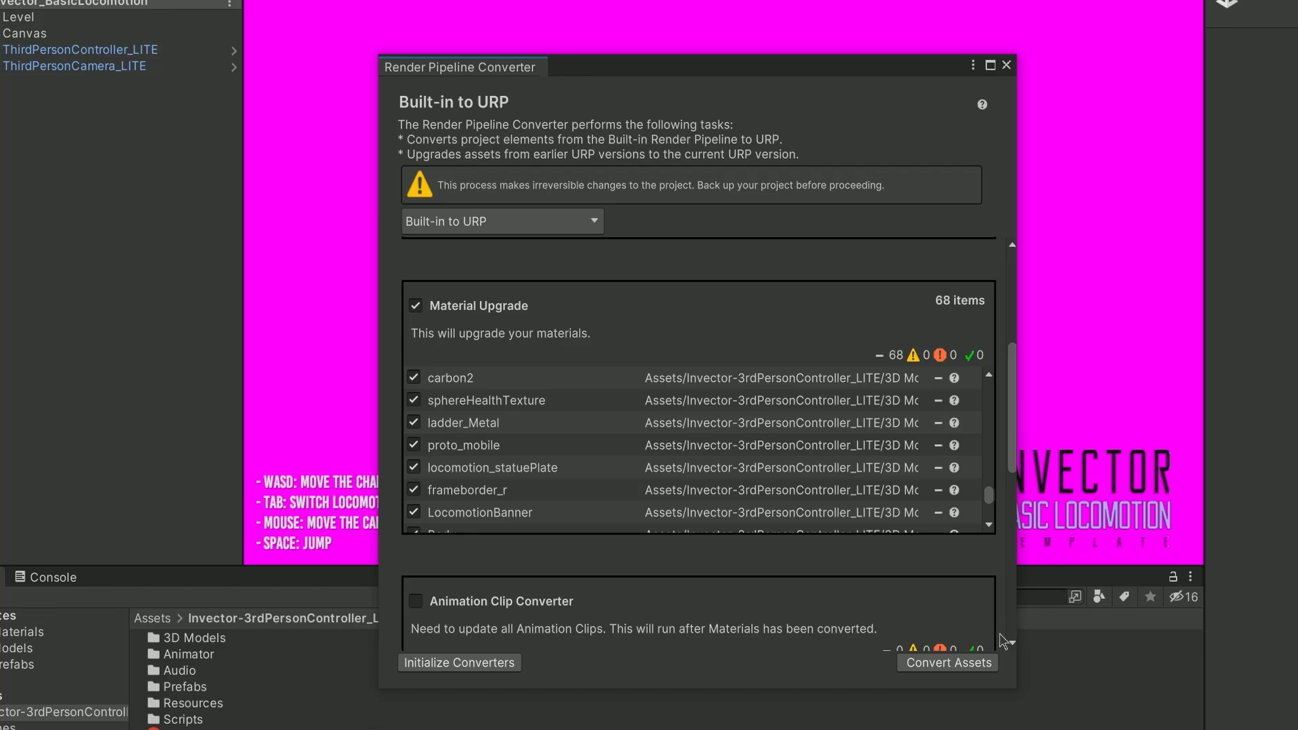
click(949, 662)
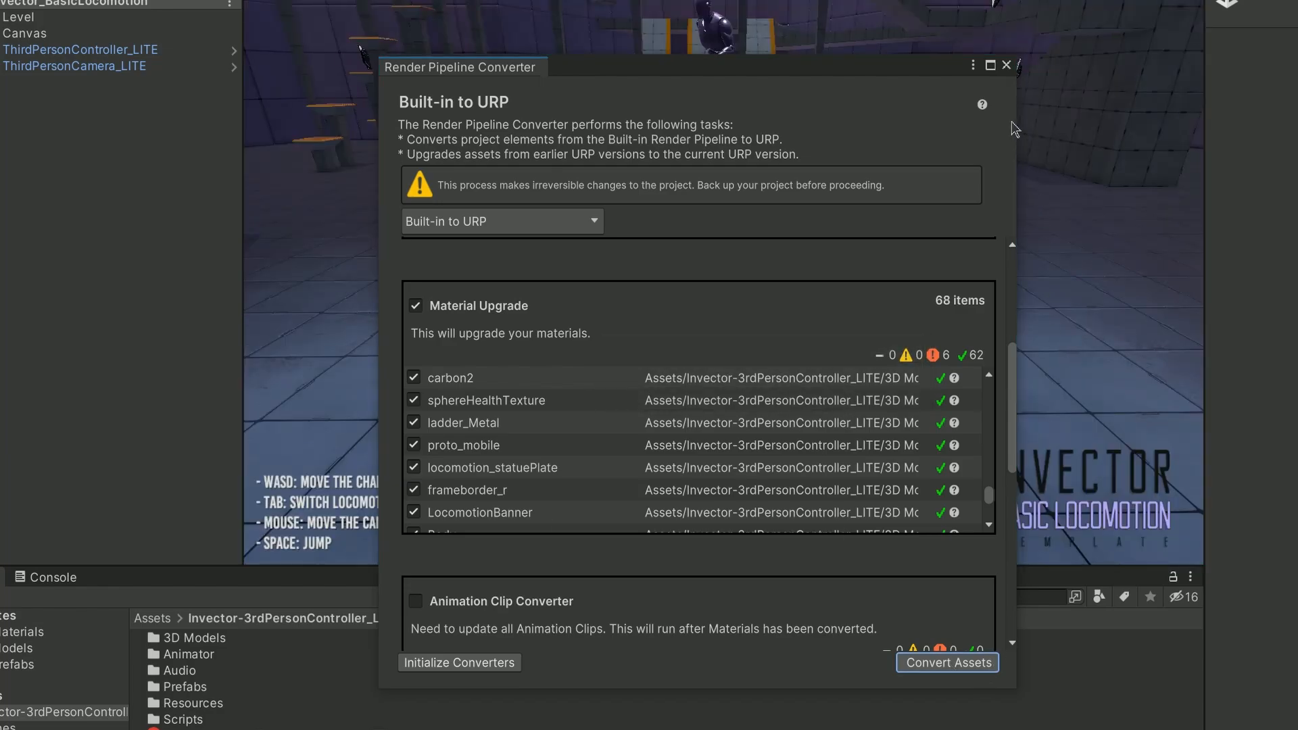
Close the converter and start play mode on the now-coloured demo scene
click(1007, 66)
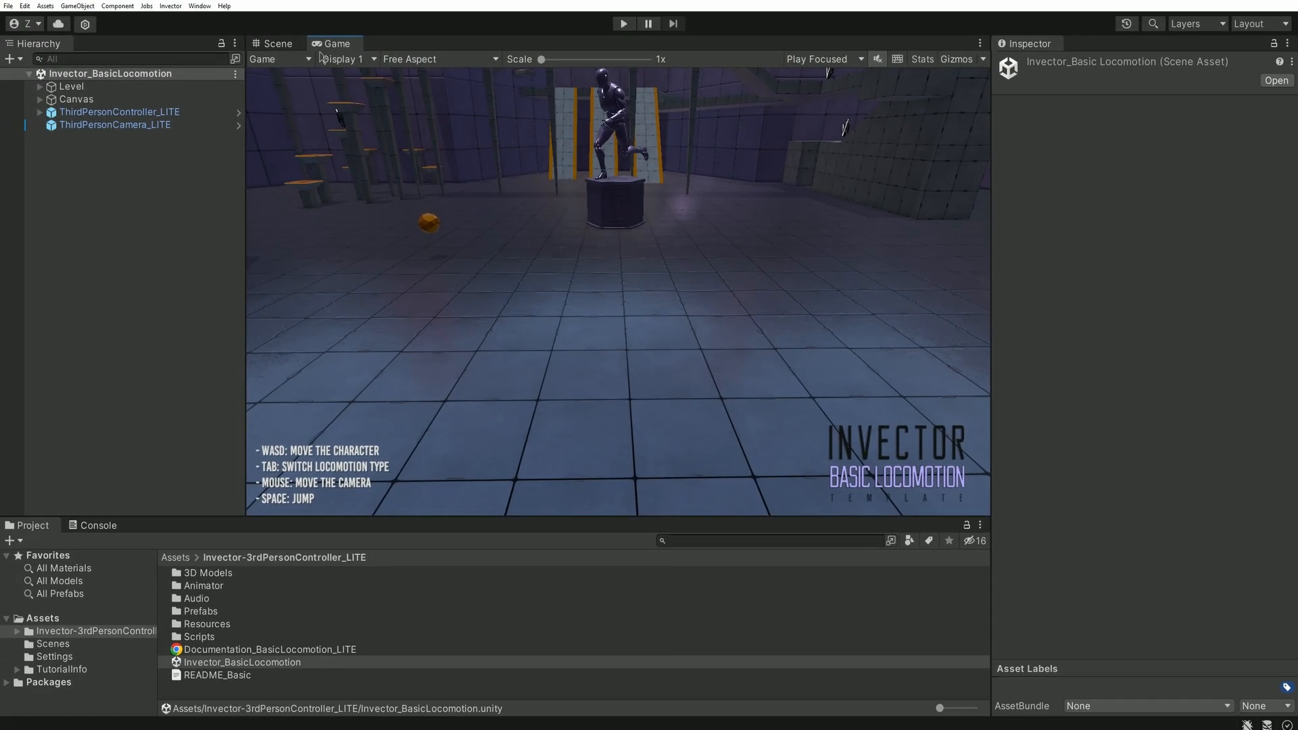
click(278, 44)
click(623, 22)
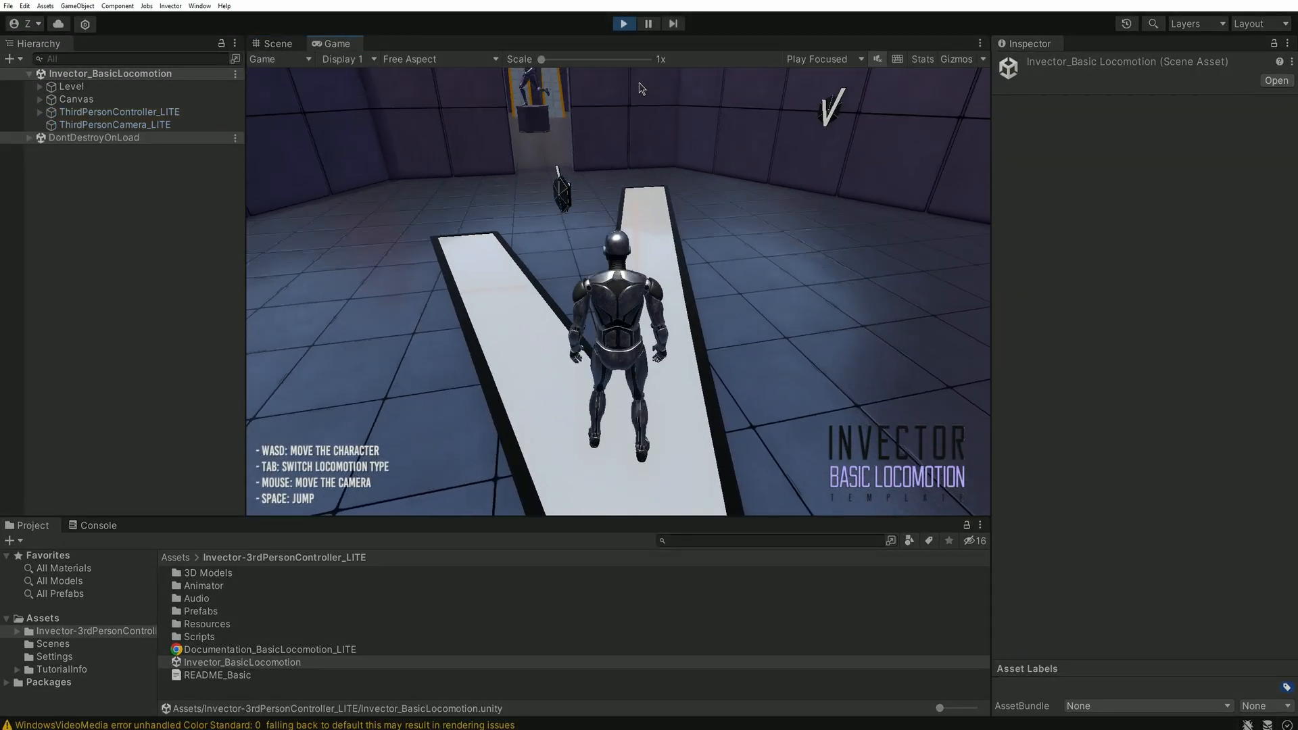
Run the character forward through the level and turn the camera with the mouse
key(w)
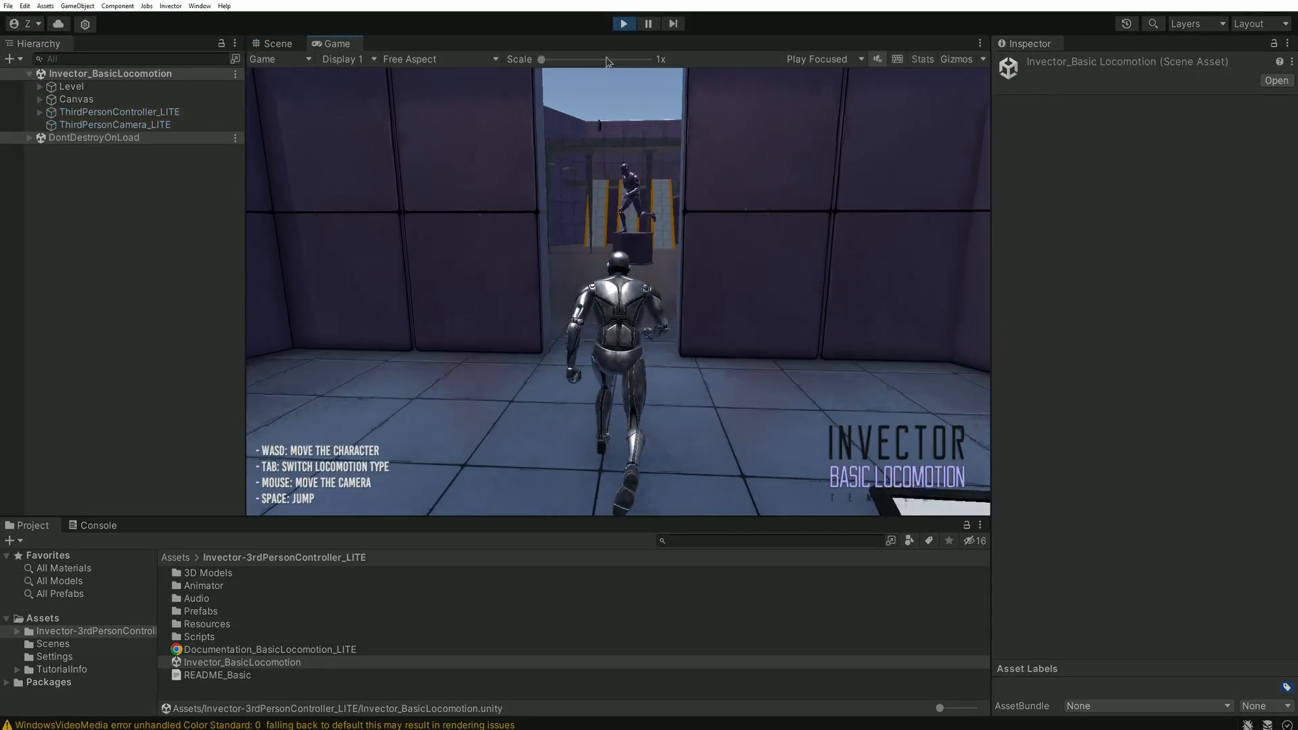
key(w)
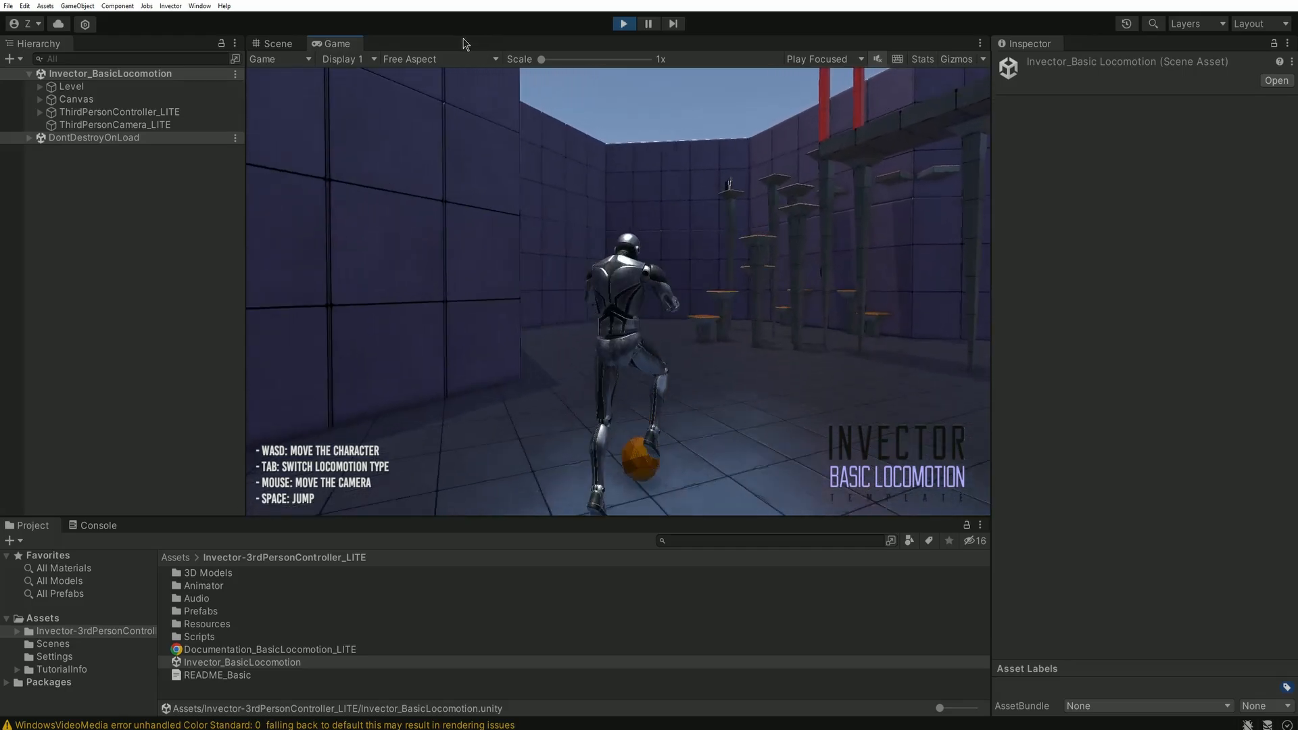
drag(597, 203, 988, 203)
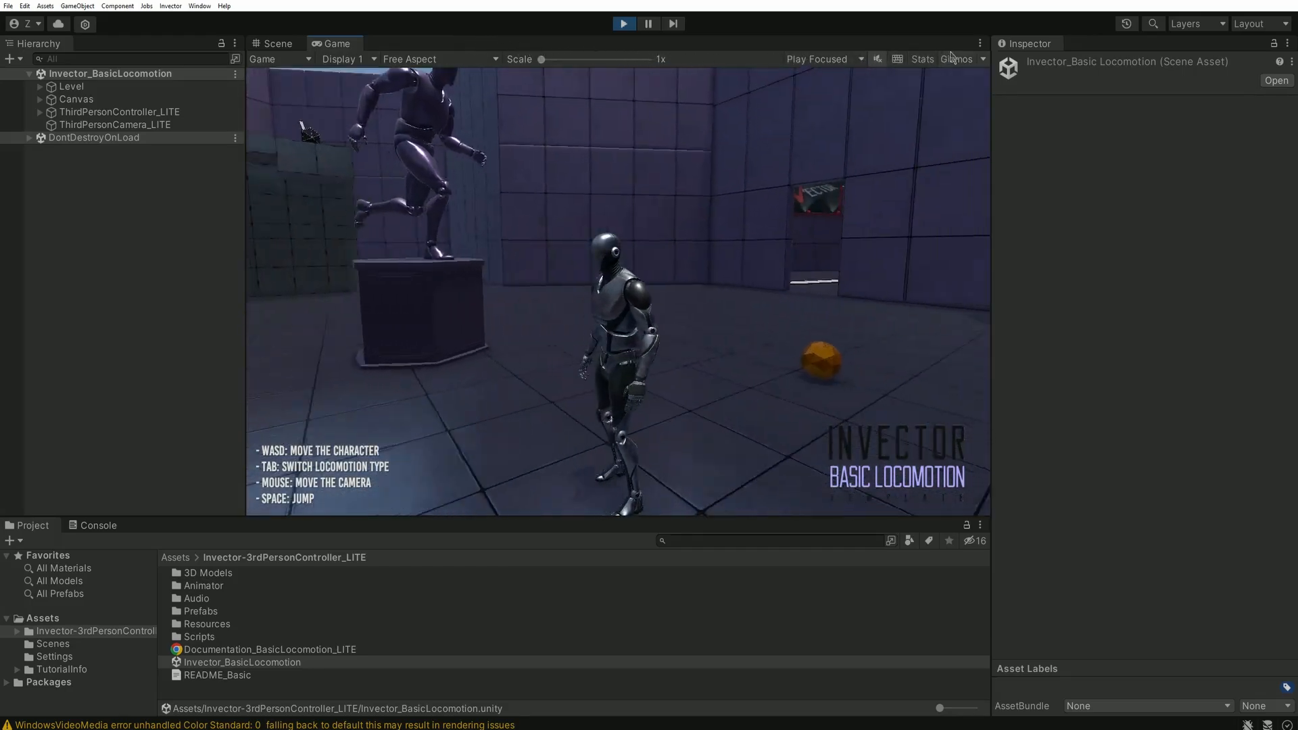